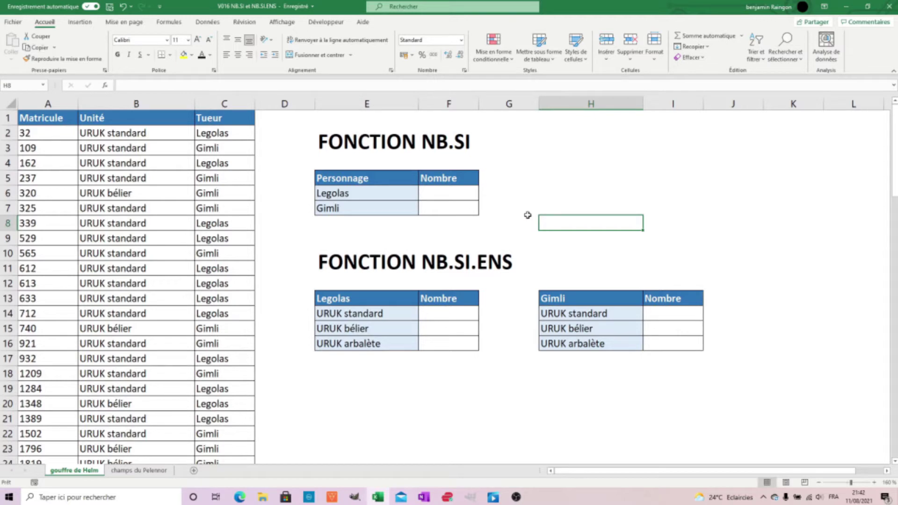
Step: Count Legolas's kills in F6 with the formula =NB.SI(C:C;E6)
{"action": "left_click_drag", "start_coordinate": [49, 103], "coordinate": [207, 118]}
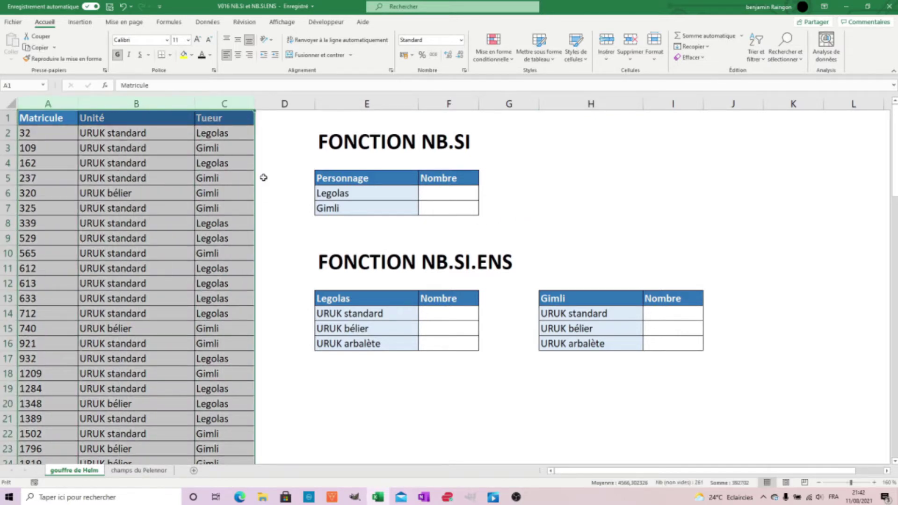
{"action": "left_click", "coordinate": [440, 193]}
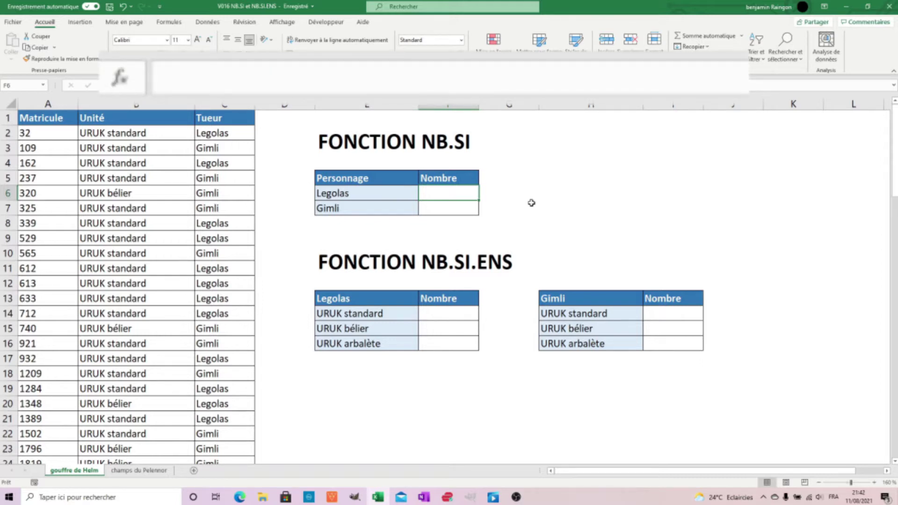
{"action": "type", "text": "=NB.SI("}
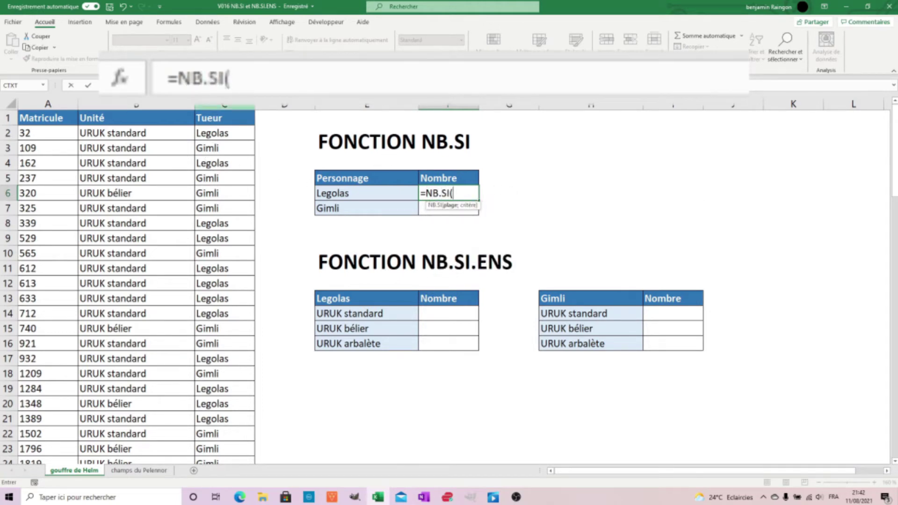
{"action": "left_click", "coordinate": [225, 104]}
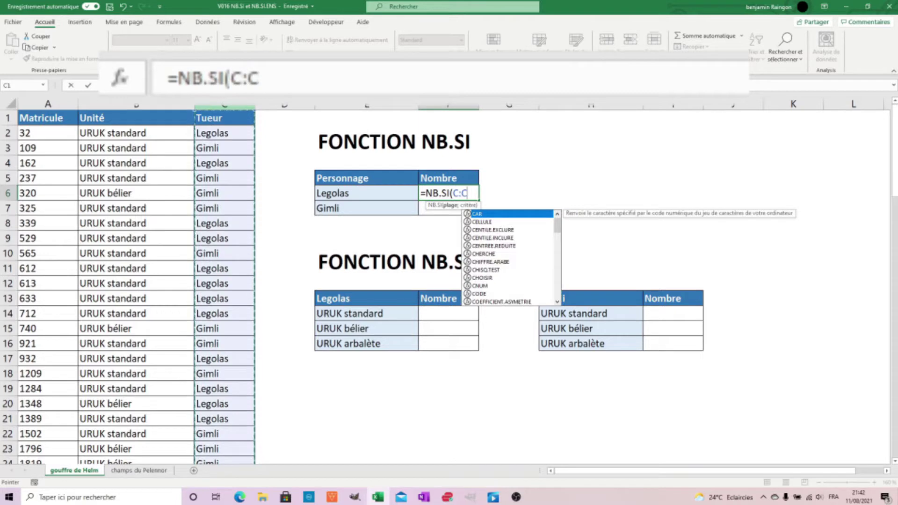
{"action": "type", "text": ";"}
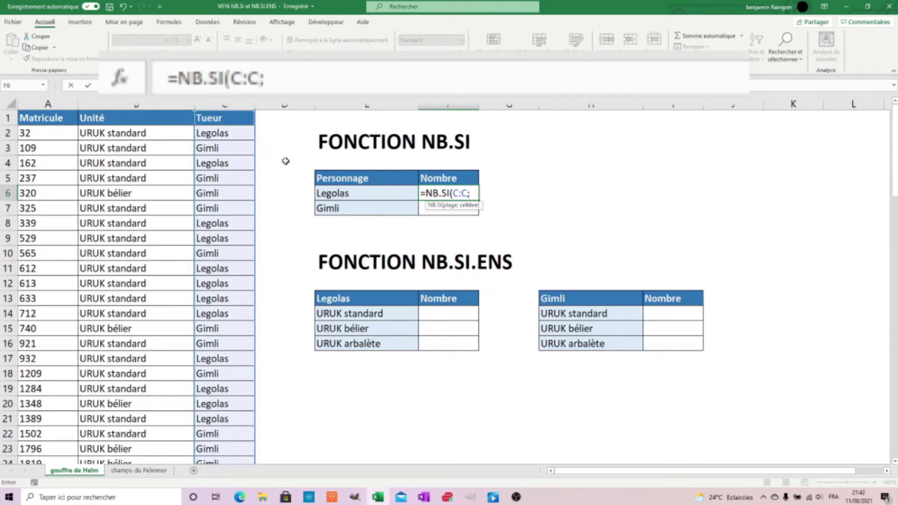
{"action": "left_click", "coordinate": [379, 191]}
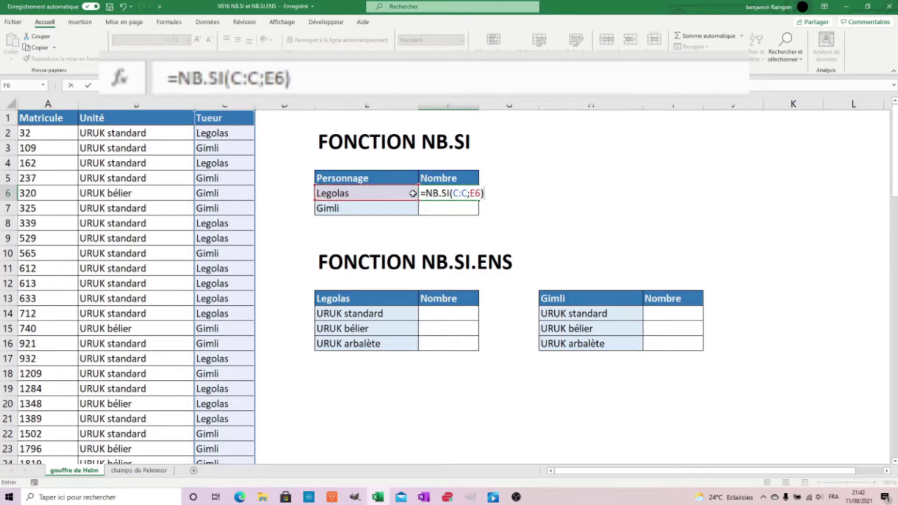
{"action": "key", "text": "Return"}
Step: Fill the NB.SI formula from F6 down to Gimli's row in F7
{"action": "left_click", "coordinate": [461, 196]}
{"action": "left_click_drag", "start_coordinate": [475, 205], "coordinate": [482, 213]}
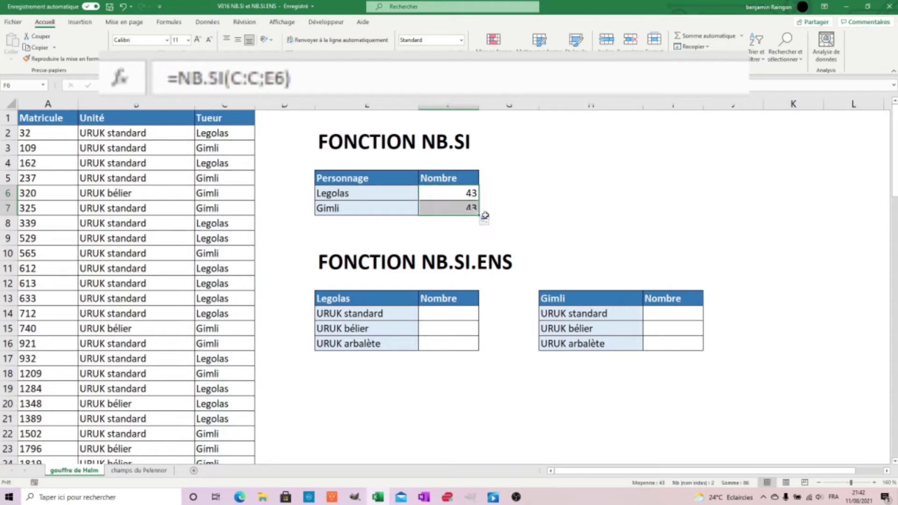
{"action": "left_click", "coordinate": [506, 209]}
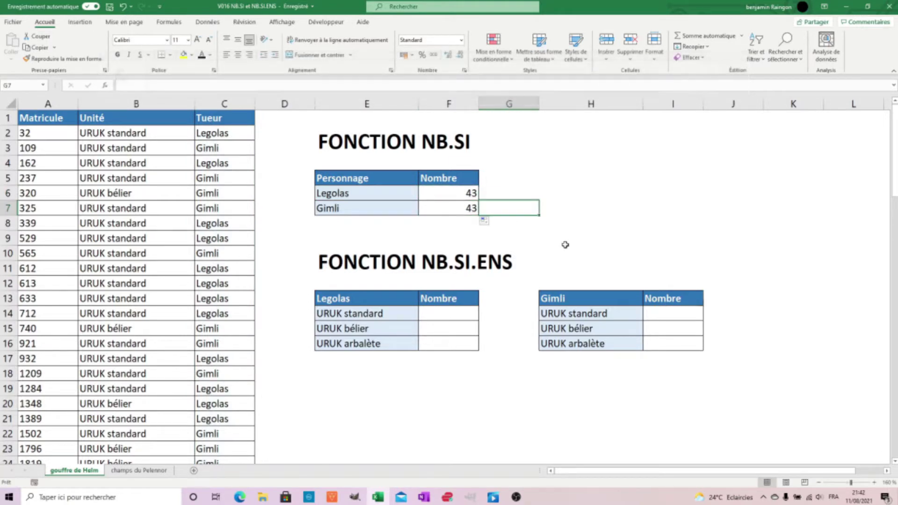
Step: Count Legolas's URUK standard kills in F14 with =NB.SI.ENS(B:B;E14;C:C;$E$13), using an absolute reference for the character's name
{"action": "left_click", "coordinate": [470, 309]}
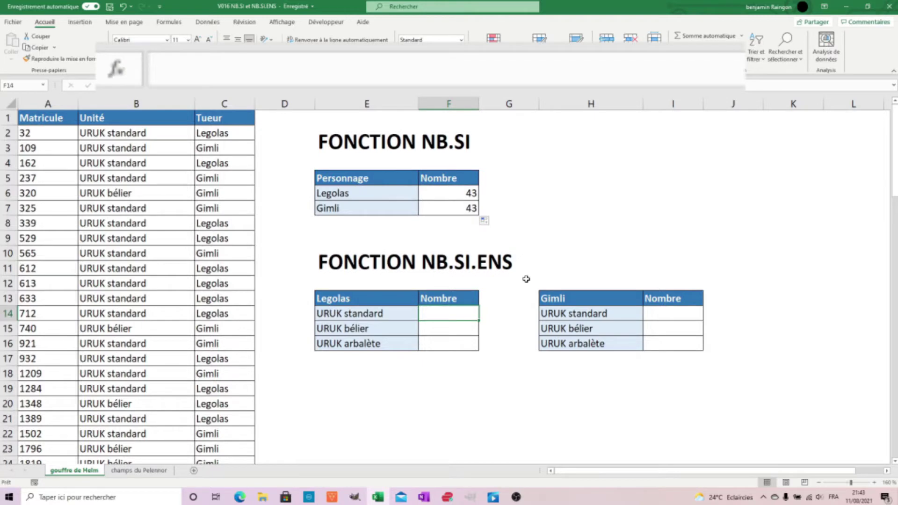
{"action": "type", "text": "=NB.SI.E"}
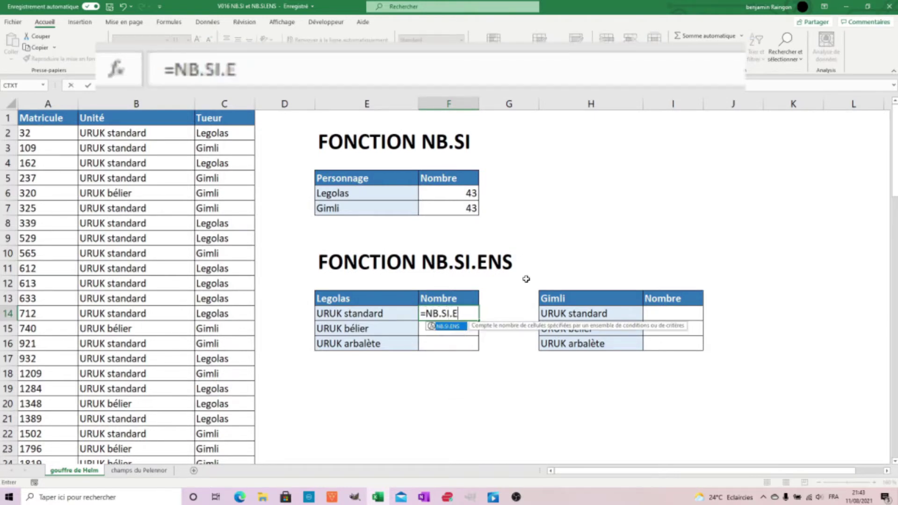
{"action": "type", "text": "NS("}
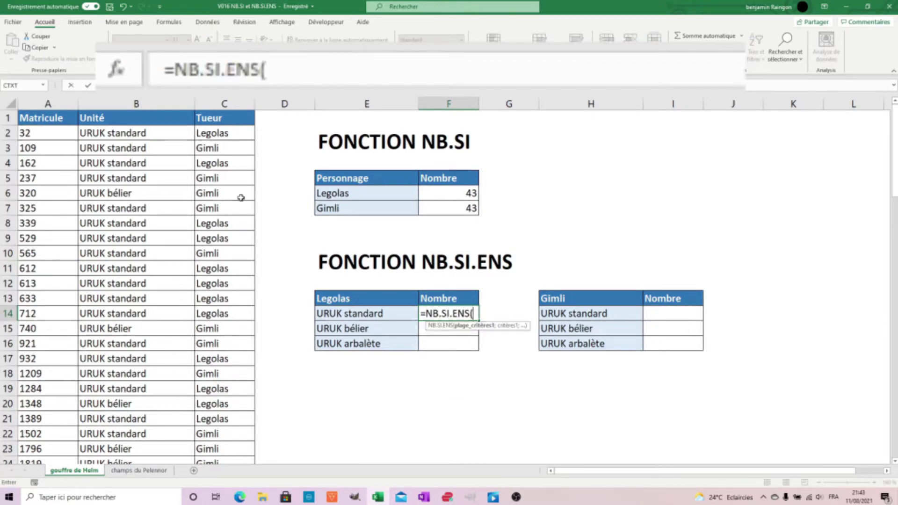
{"action": "left_click", "coordinate": [150, 99]}
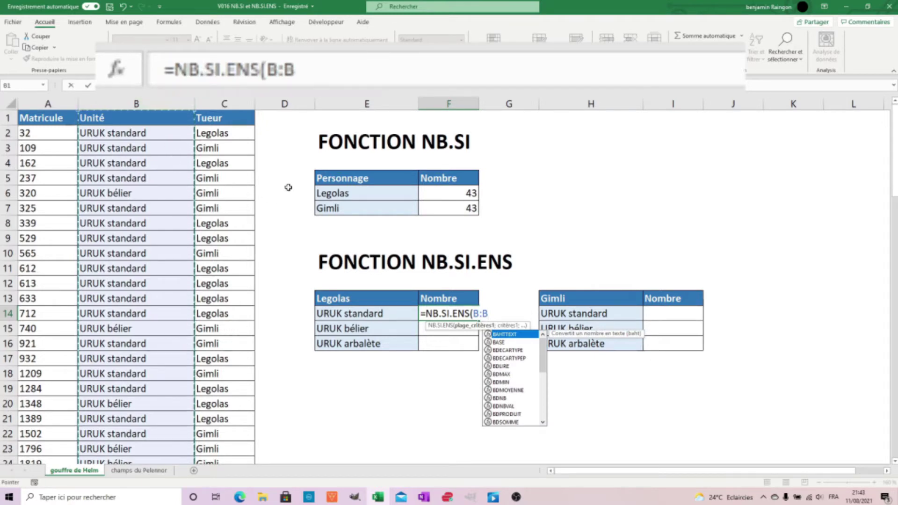
{"action": "type", "text": ";"}
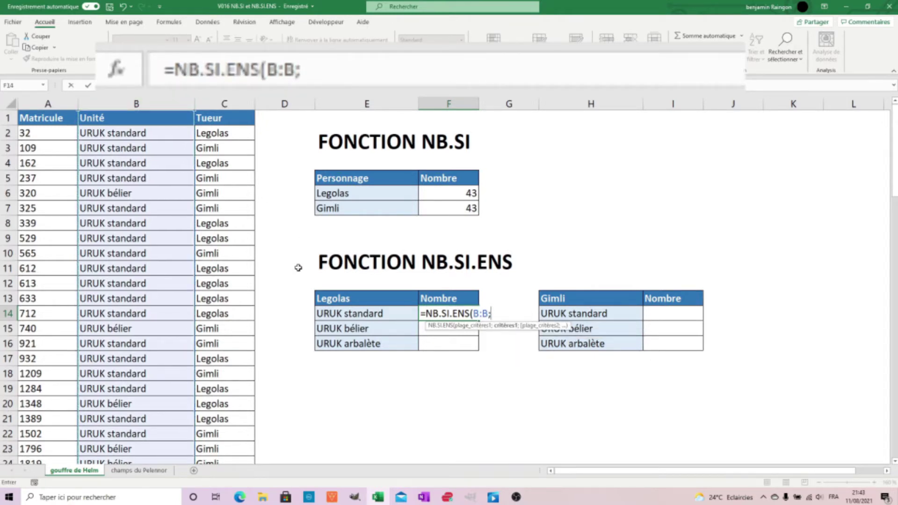
{"action": "left_click", "coordinate": [395, 314]}
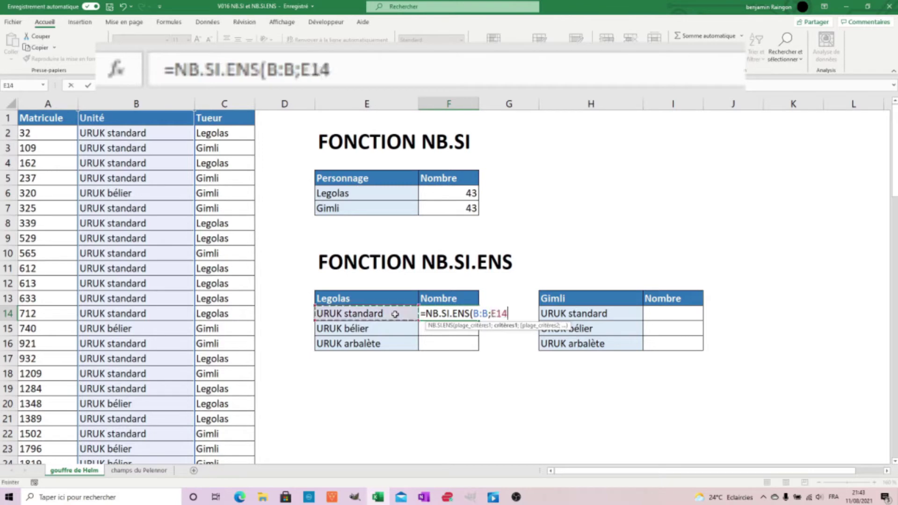
{"action": "type", "text": ";"}
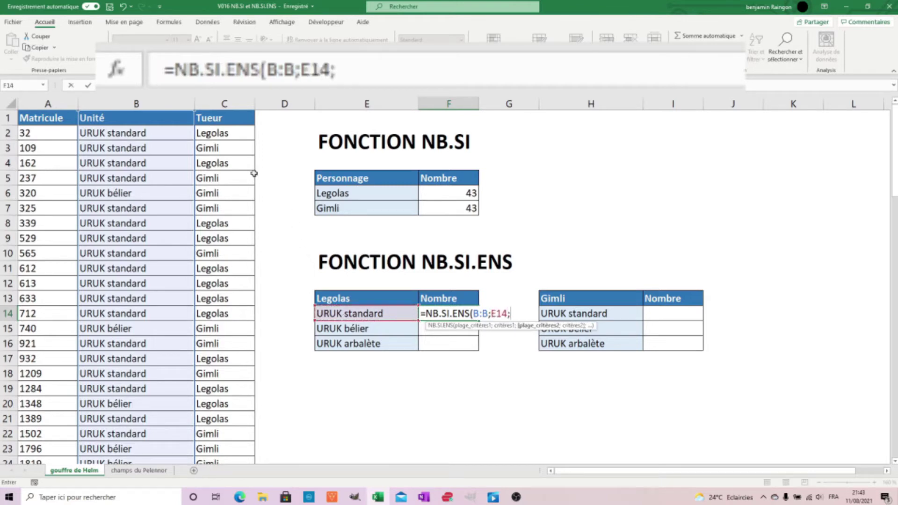
{"action": "left_click", "coordinate": [239, 102]}
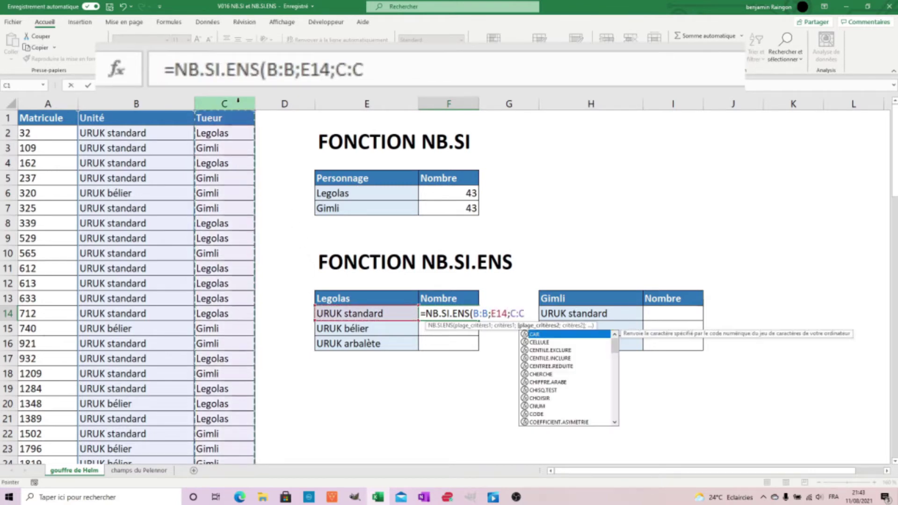
{"action": "type", "text": ";"}
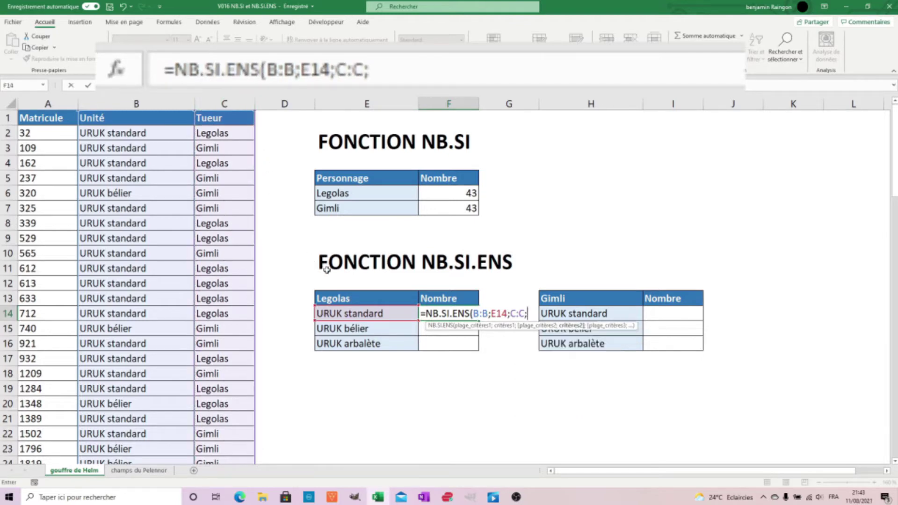
{"action": "left_click", "coordinate": [366, 297]}
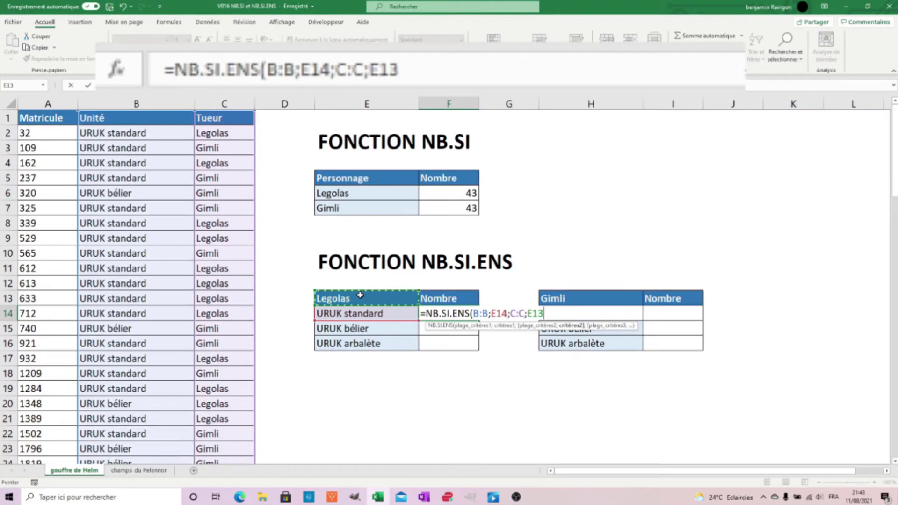
{"action": "key", "text": "F4"}
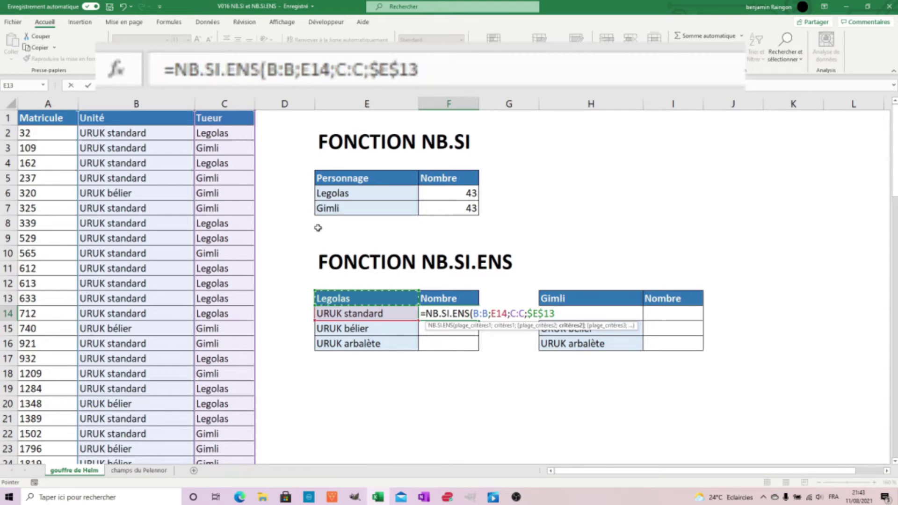
{"action": "key", "text": "Return"}
Step: Fill the NB.SI.ENS formula from F14 down to F16 for Legolas's URUK bélier and URUK arbalète rows
{"action": "left_click", "coordinate": [448, 315]}
{"action": "left_click_drag", "start_coordinate": [478, 321], "coordinate": [476, 347]}
{"action": "left_click", "coordinate": [497, 345]}
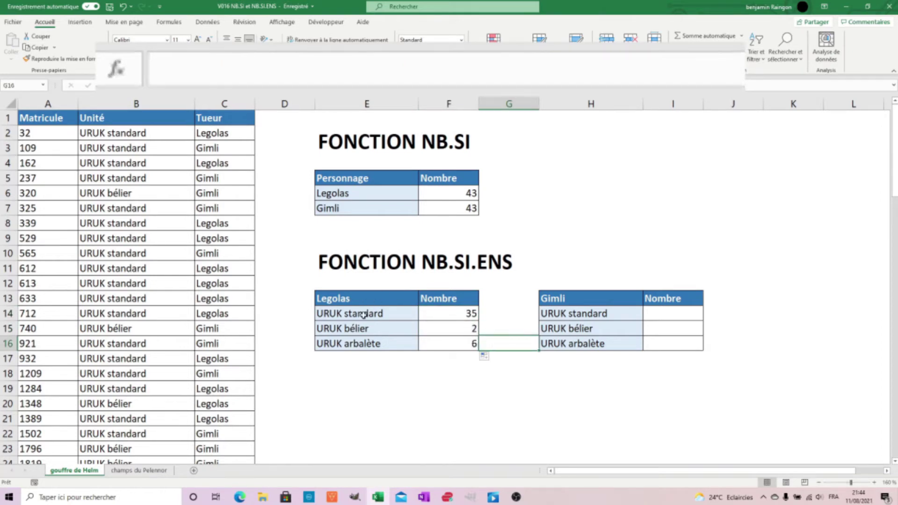
{"action": "left_click", "coordinate": [364, 314]}
{"action": "left_click", "coordinate": [136, 103]}
{"action": "left_click", "coordinate": [368, 292]}
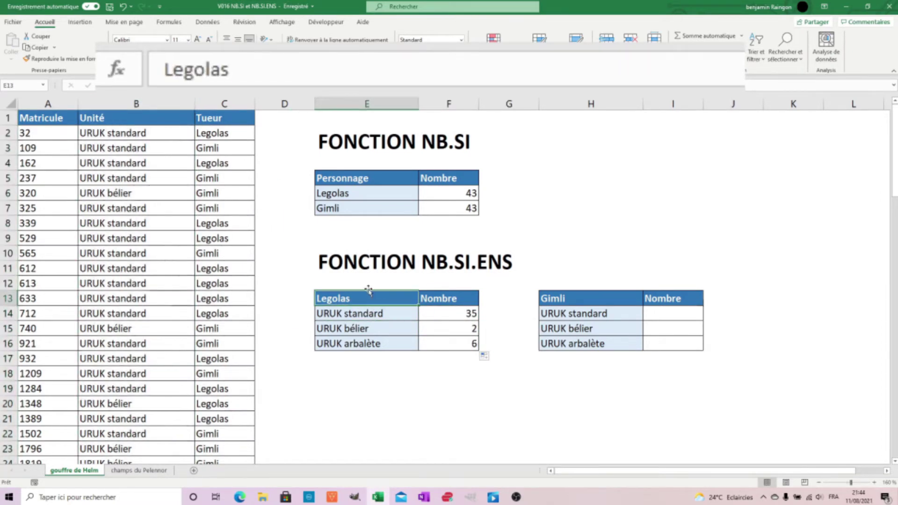
{"action": "left_click", "coordinate": [224, 111]}
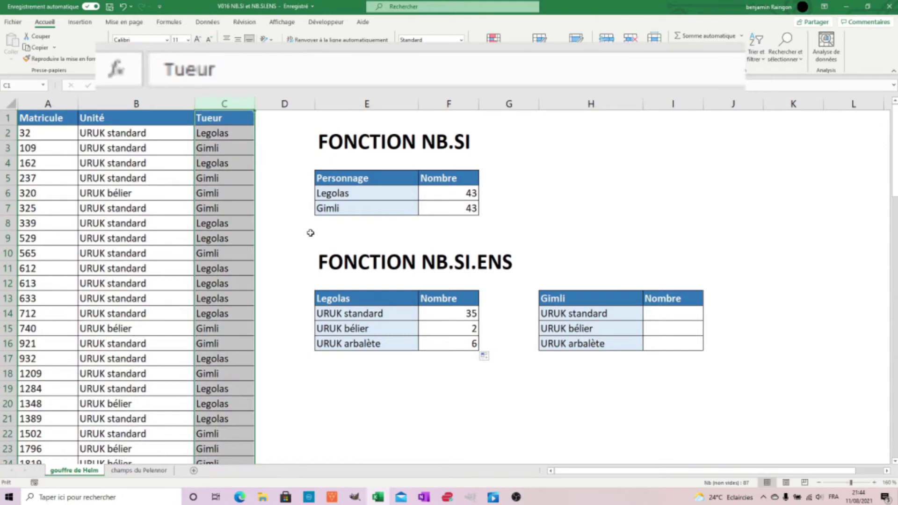
{"action": "left_click", "coordinate": [510, 314]}
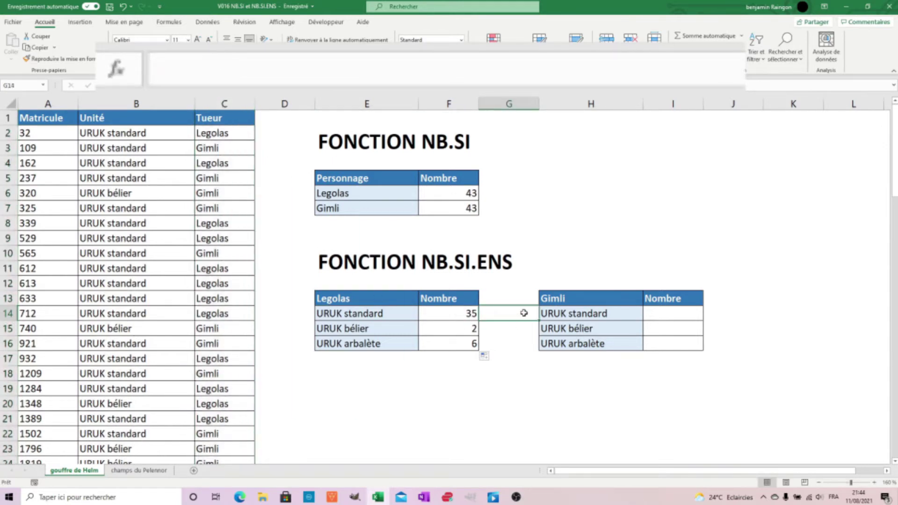
Step: Count Gimli's URUK standard kills in I14 with =NB.SI.ENS(B:B;H14;C:C;$H$13), using an absolute reference for the character's name
{"action": "left_click", "coordinate": [673, 314]}
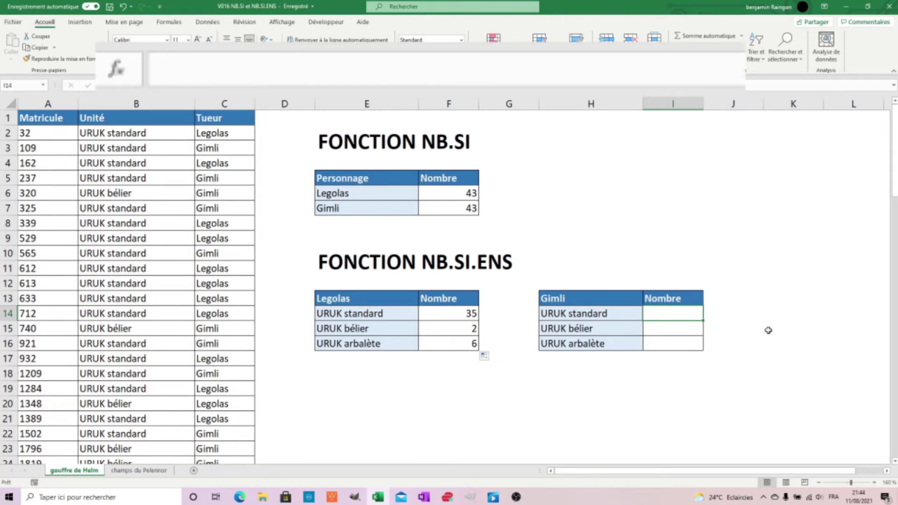
{"action": "type", "text": "=NB."}
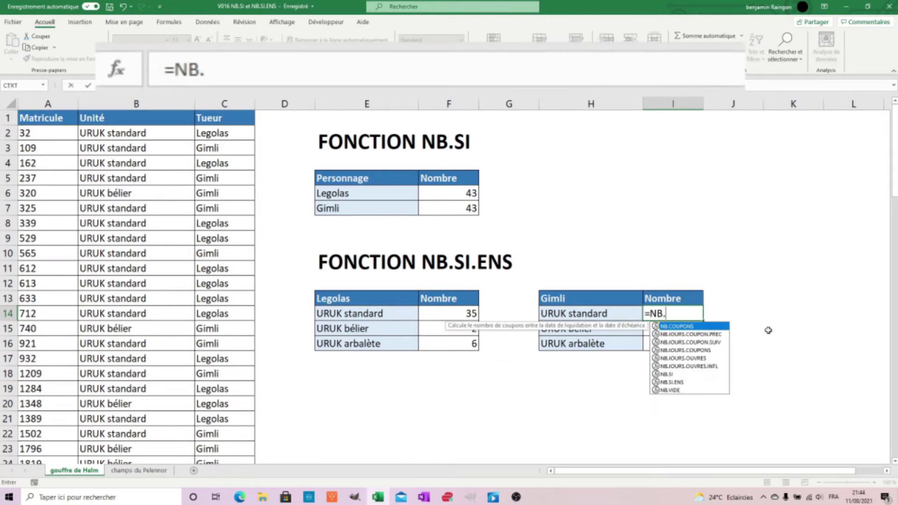
{"action": "type", "text": "SI.ENS("}
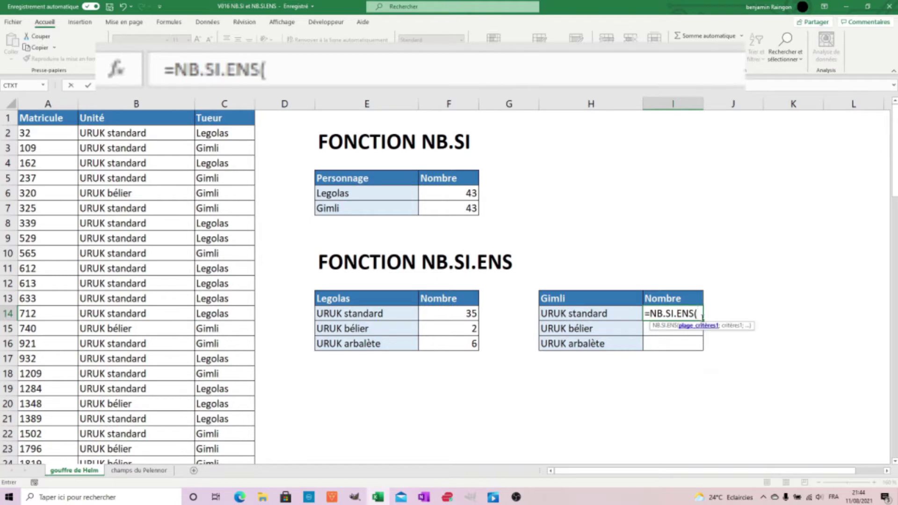
{"action": "left_click", "coordinate": [179, 103]}
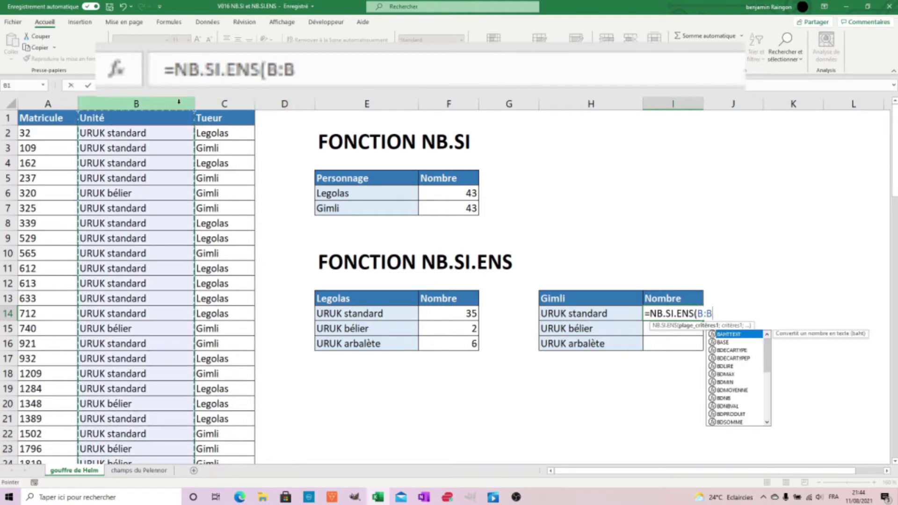
{"action": "type", "text": ";"}
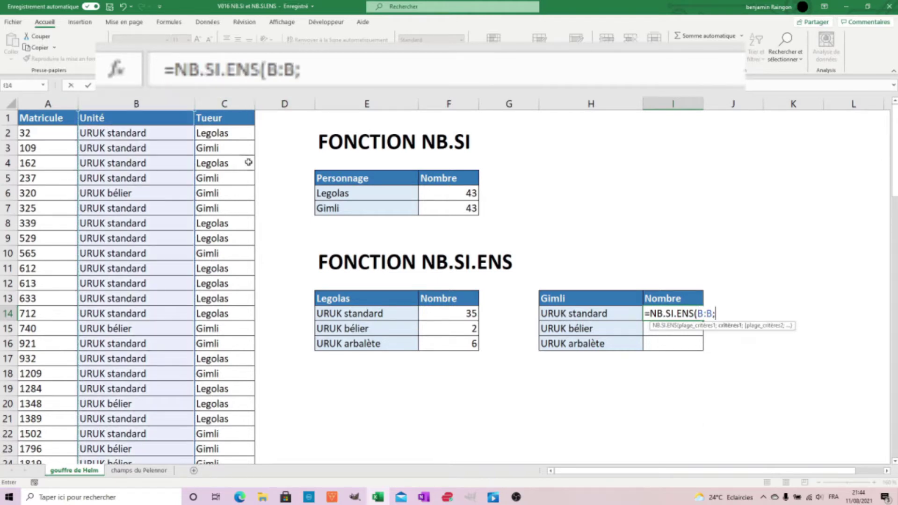
{"action": "left_click", "coordinate": [624, 313]}
{"action": "type", "text": ";"}
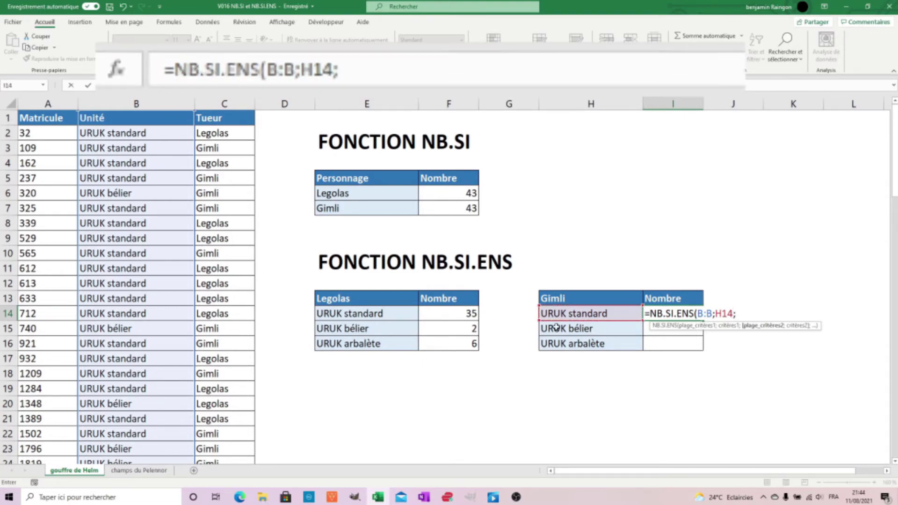
{"action": "left_click", "coordinate": [225, 104]}
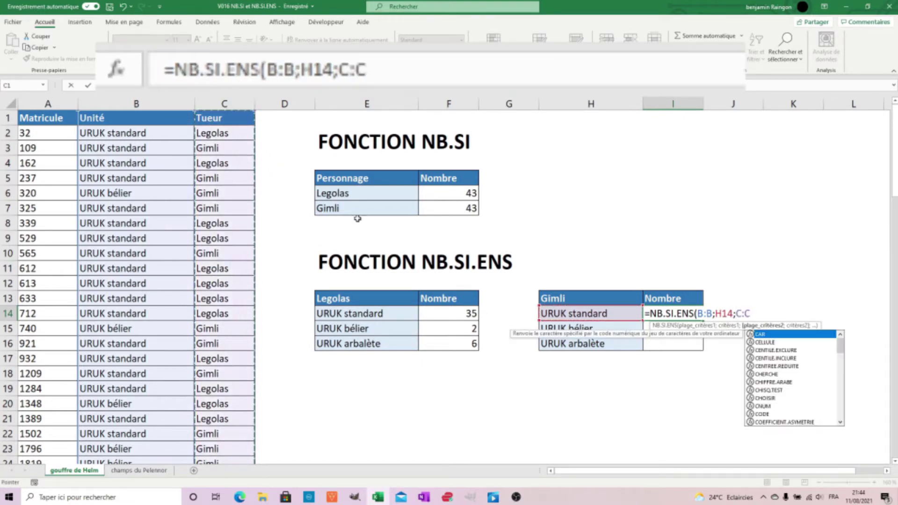
{"action": "type", "text": ";"}
{"action": "left_click", "coordinate": [592, 297]}
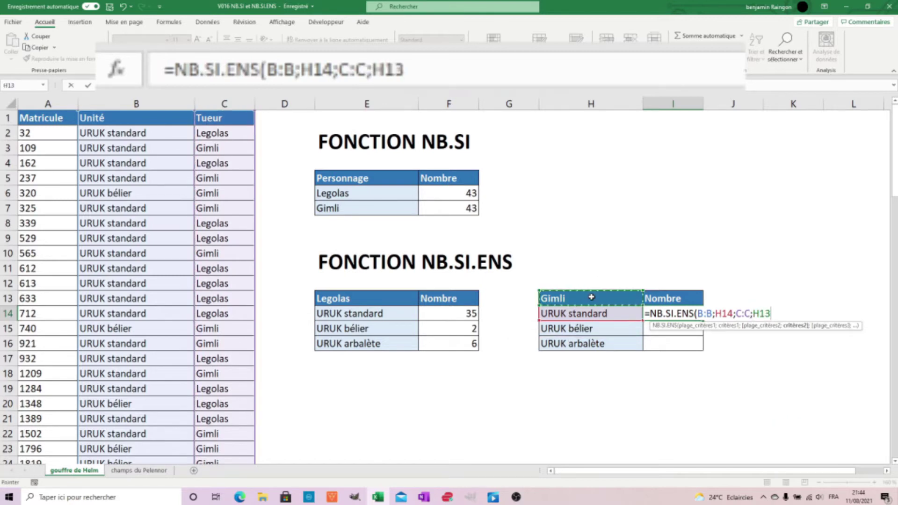
{"action": "key", "text": "F4"}
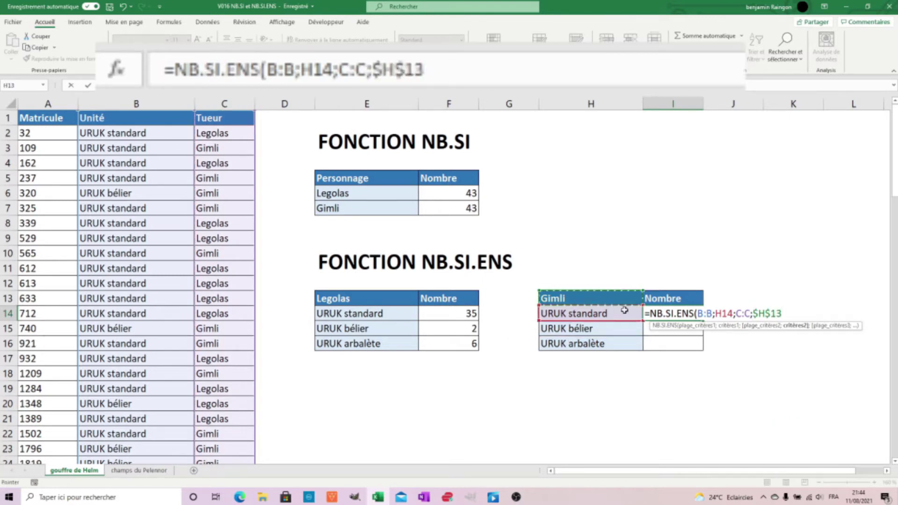
{"action": "key", "text": "Return"}
Step: Fill the NB.SI.ENS formula from I14 down to I16 for Gimli's URUK bélier and URUK arbalète rows
{"action": "left_click", "coordinate": [697, 315]}
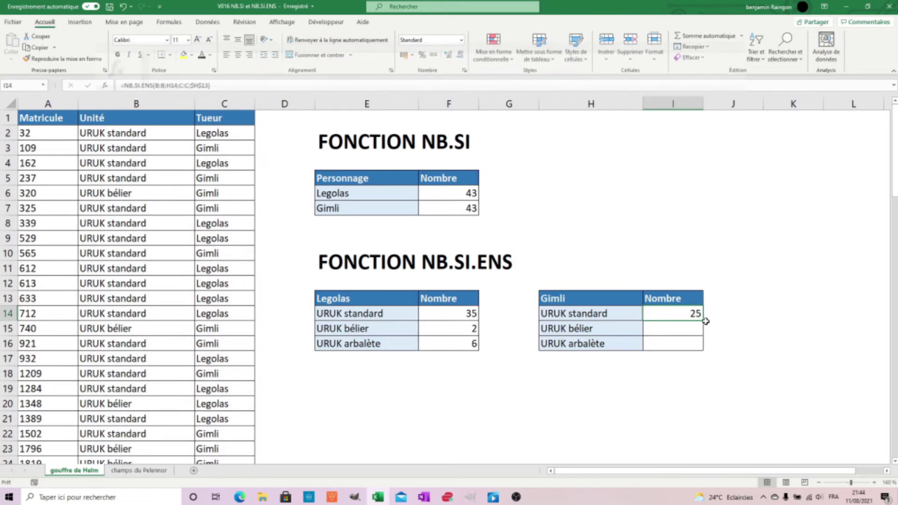
{"action": "double_click", "coordinate": [704, 321]}
{"action": "left_click", "coordinate": [748, 328]}
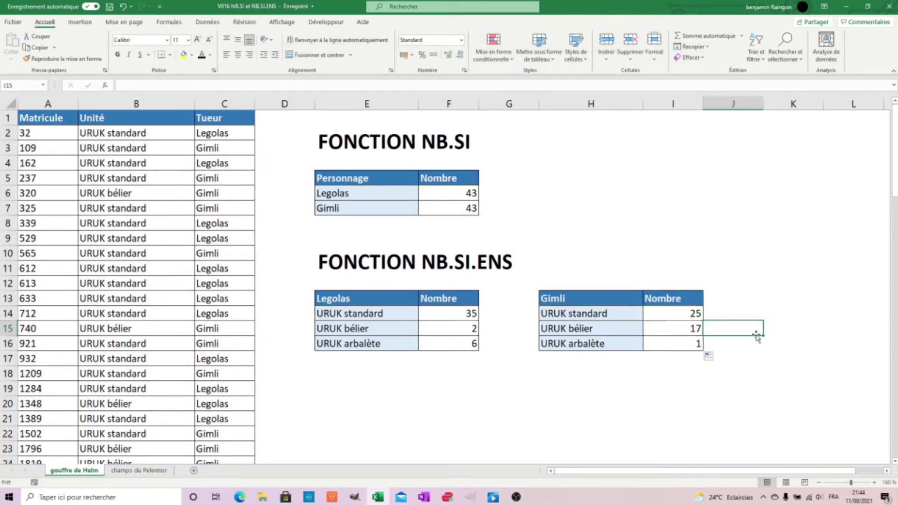
Step: Make Legolas's URUK arbalète count in F16 bold
{"action": "left_click", "coordinate": [454, 347]}
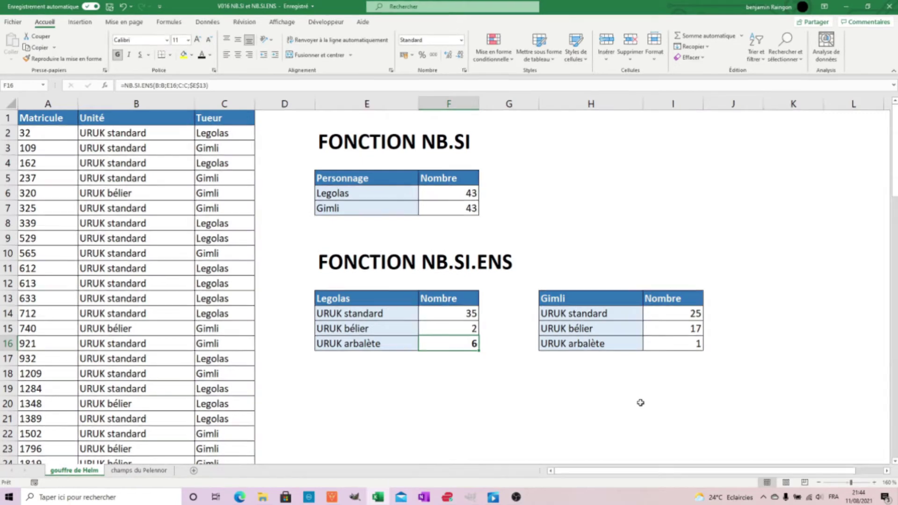
{"action": "left_click", "coordinate": [672, 331]}
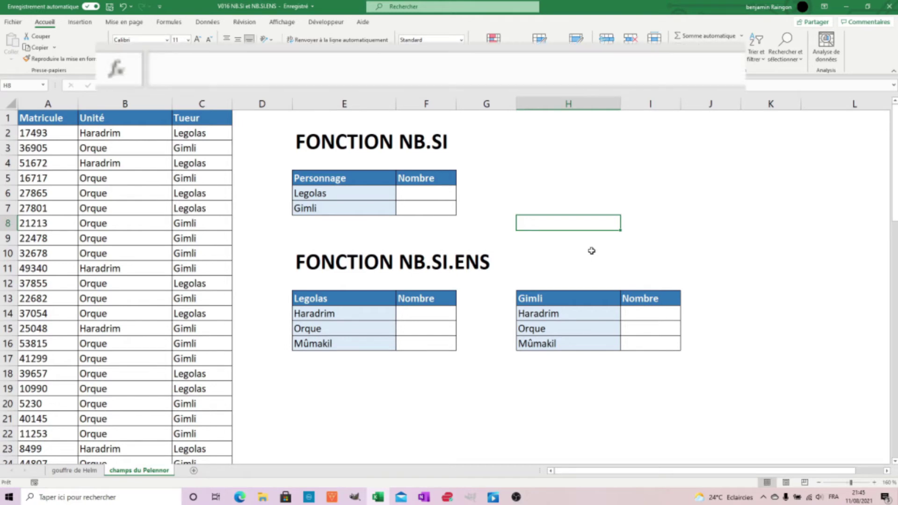
Step: On the champs du Pelennor sheet, count Legolas's total kills in F6 with =NB.SI(C:C;E6) and fill the formula down to F7 for Gimli
{"action": "left_click", "coordinate": [435, 193]}
{"action": "type", "text": "=NB.S"}
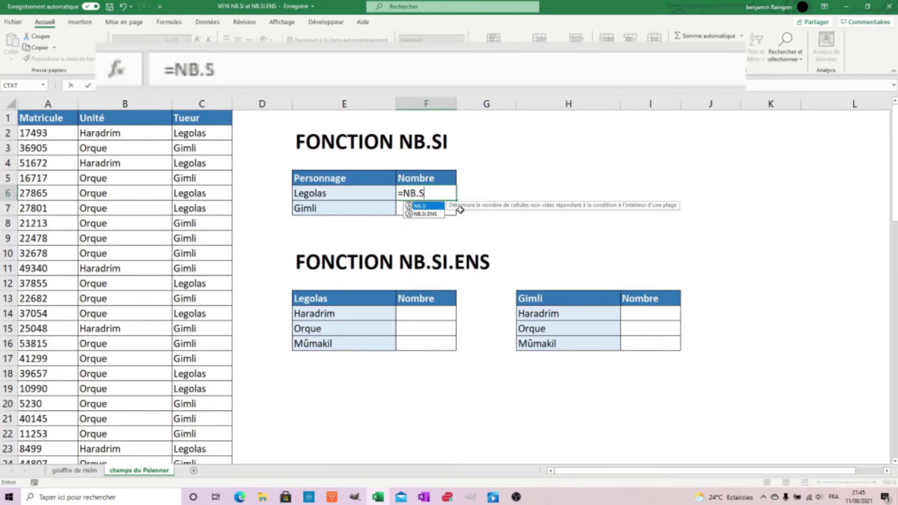
{"action": "type", "text": "I("}
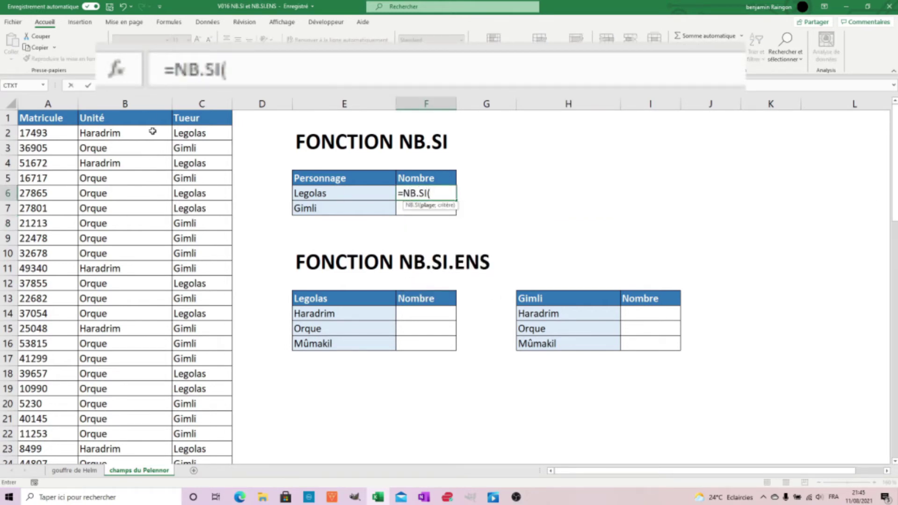
{"action": "left_click", "coordinate": [190, 100]}
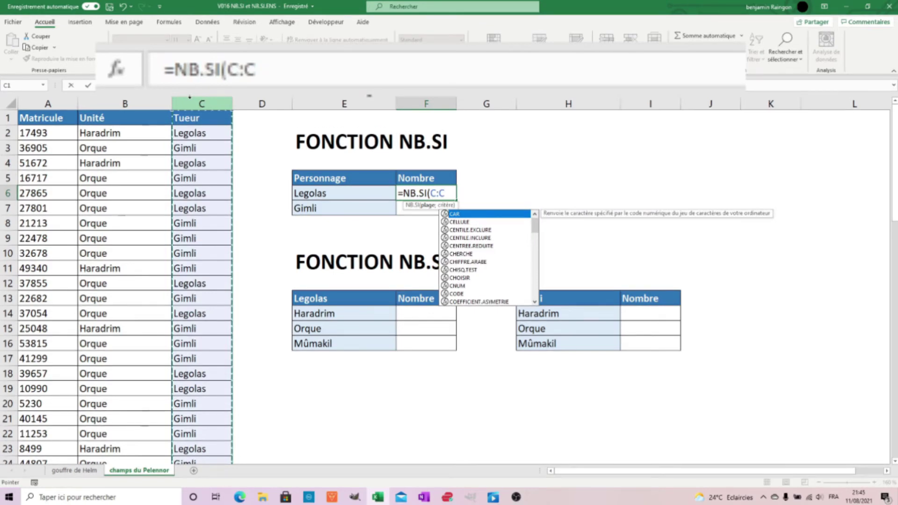
{"action": "type", "text": ";"}
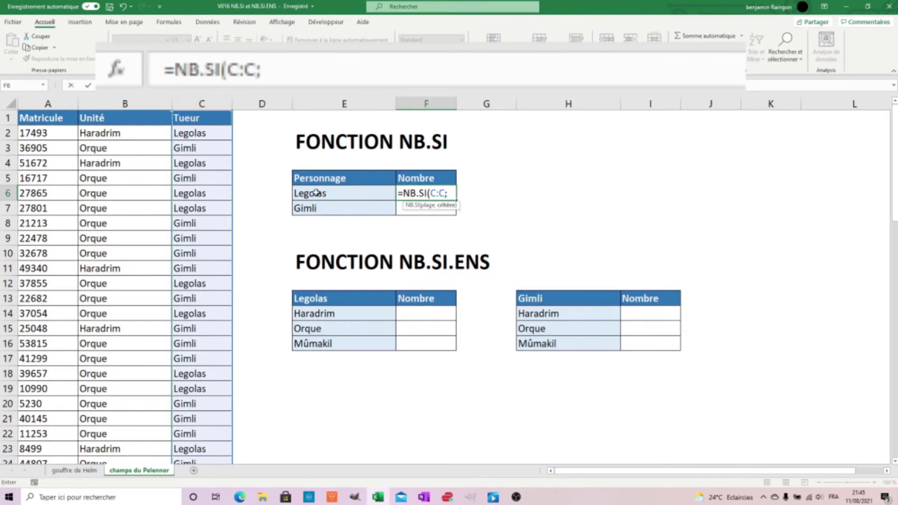
{"action": "left_click", "coordinate": [319, 196]}
{"action": "type", "text": "="}
{"action": "key", "text": "BackSpace"}
{"action": "key", "text": "Return"}
{"action": "left_click", "coordinate": [449, 196]}
{"action": "left_click_drag", "start_coordinate": [455, 204], "coordinate": [456, 216]}
Step: Count Legolas's Haradrim kills in F14 with =NB.SI.ENS(B:B;E14;C:C;$E$13) and fill the formula down to F16 for Orque and Mûmakil
{"action": "left_click", "coordinate": [439, 313]}
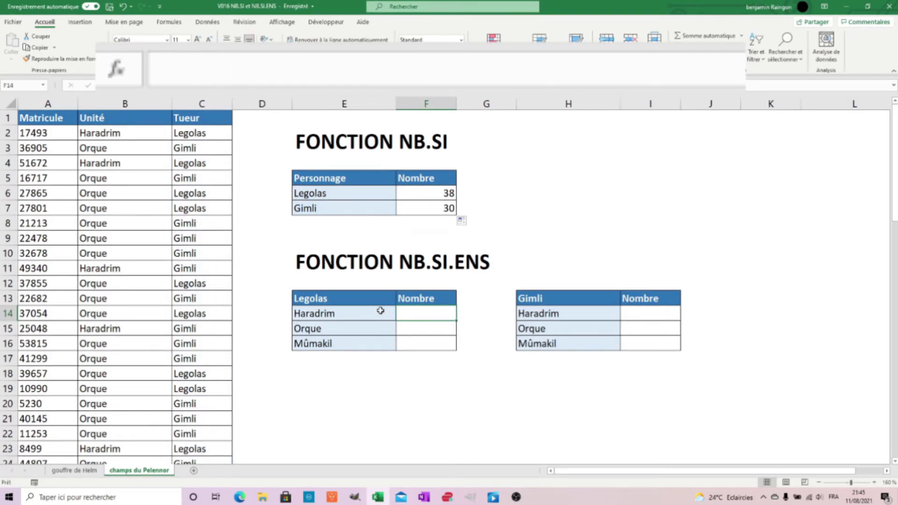
{"action": "type", "text": "=NB.SI"}
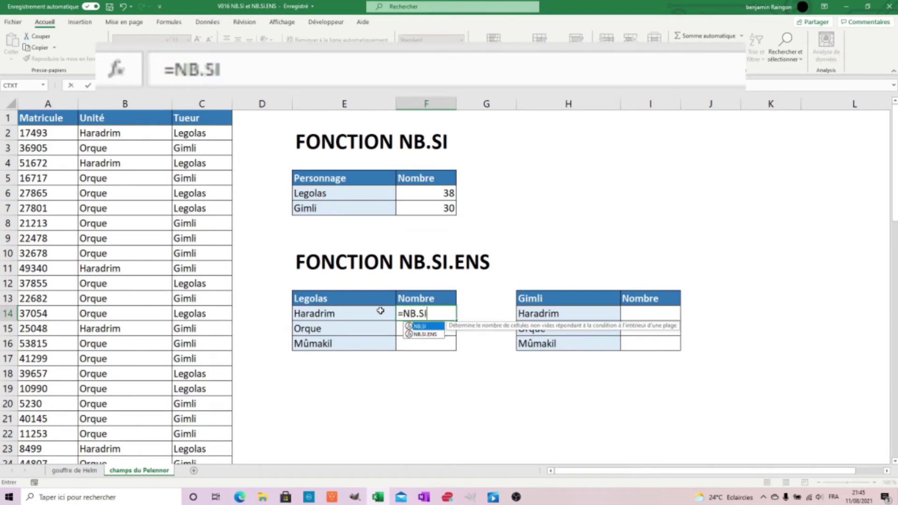
{"action": "type", "text": ".ENS(B:B"}
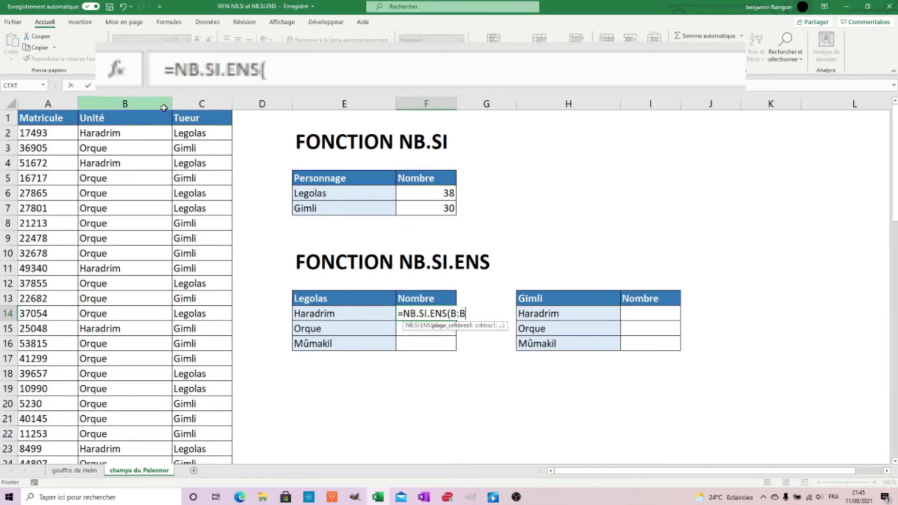
{"action": "type", "text": ";"}
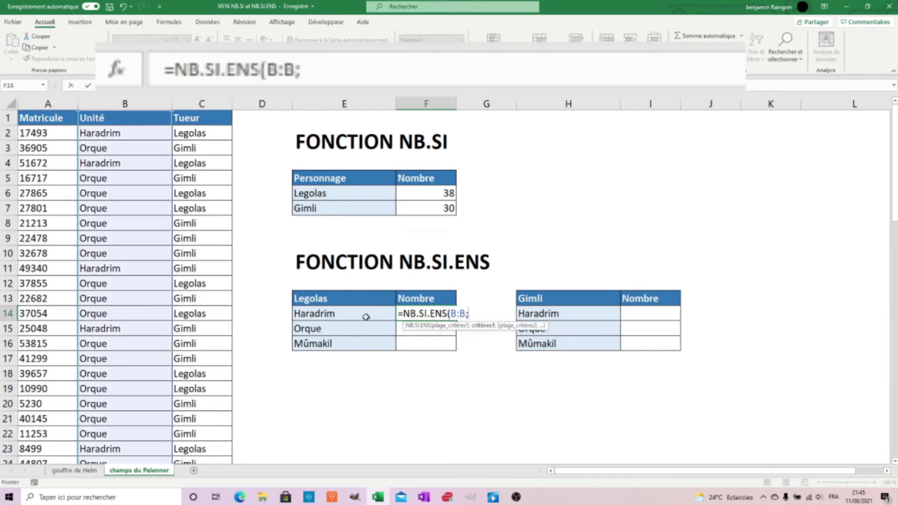
{"action": "left_click", "coordinate": [366, 317]}
{"action": "type", "text": ";"}
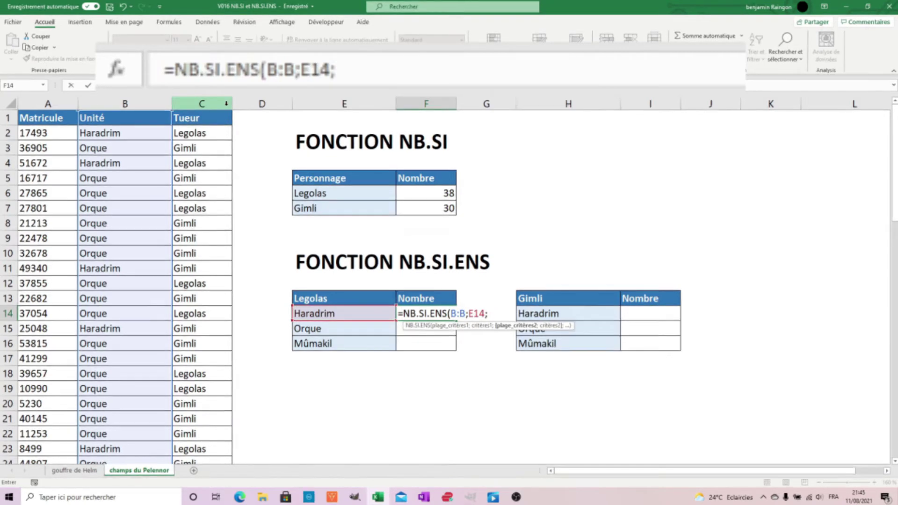
{"action": "left_click", "coordinate": [226, 103]}
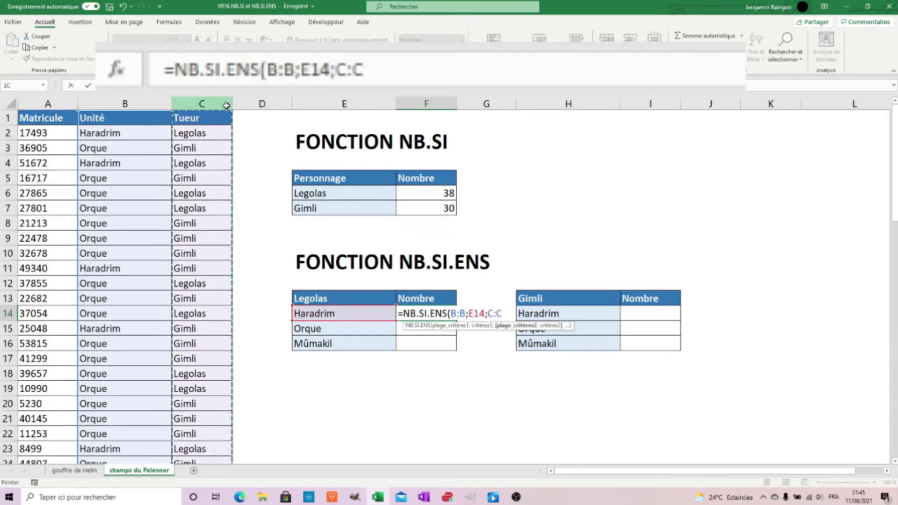
{"action": "type", "text": ";"}
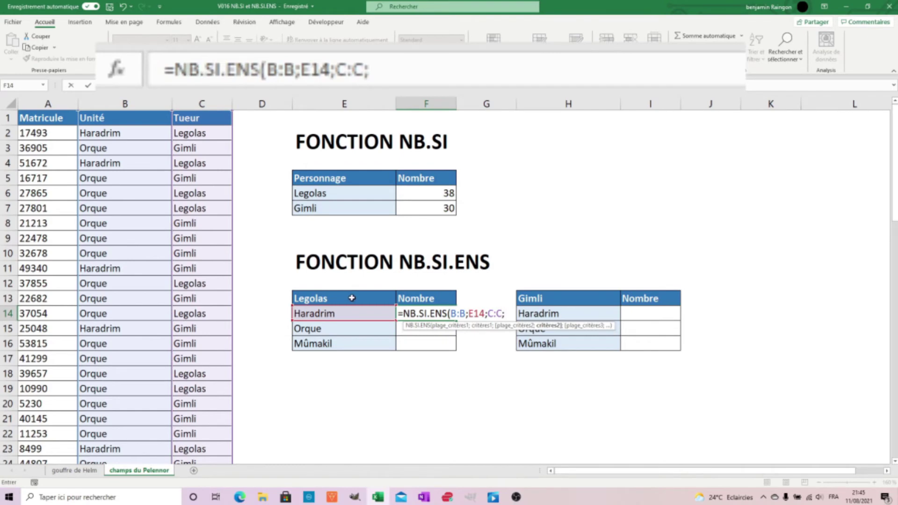
{"action": "left_click", "coordinate": [351, 298]}
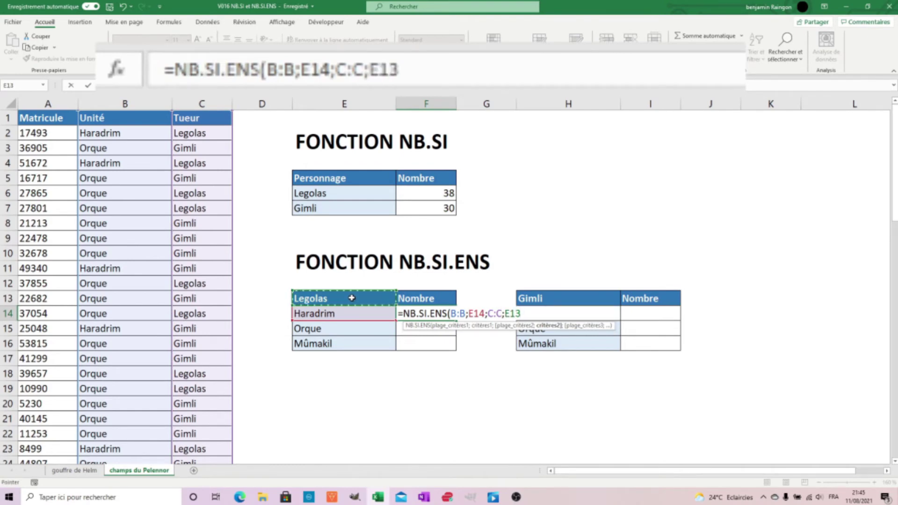
{"action": "key", "text": "F4"}
{"action": "type", "text": ")"}
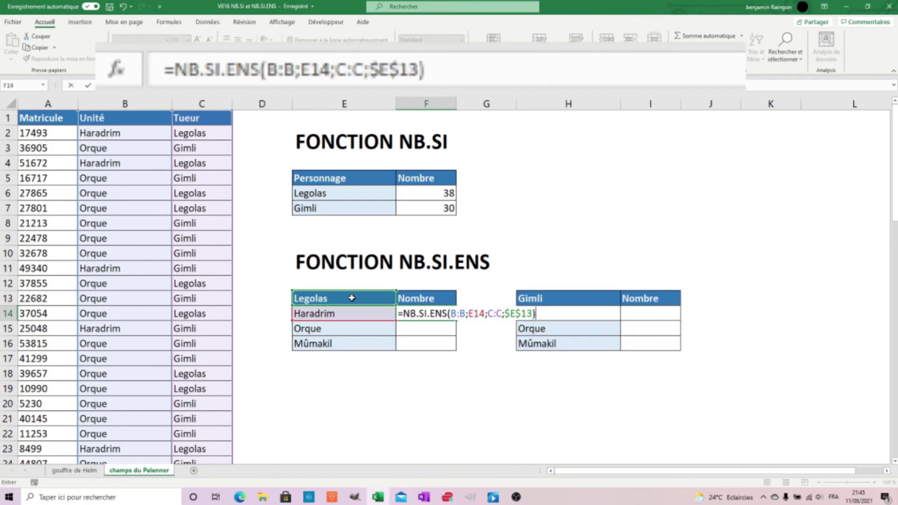
{"action": "key", "text": "Return"}
{"action": "left_click", "coordinate": [446, 315]}
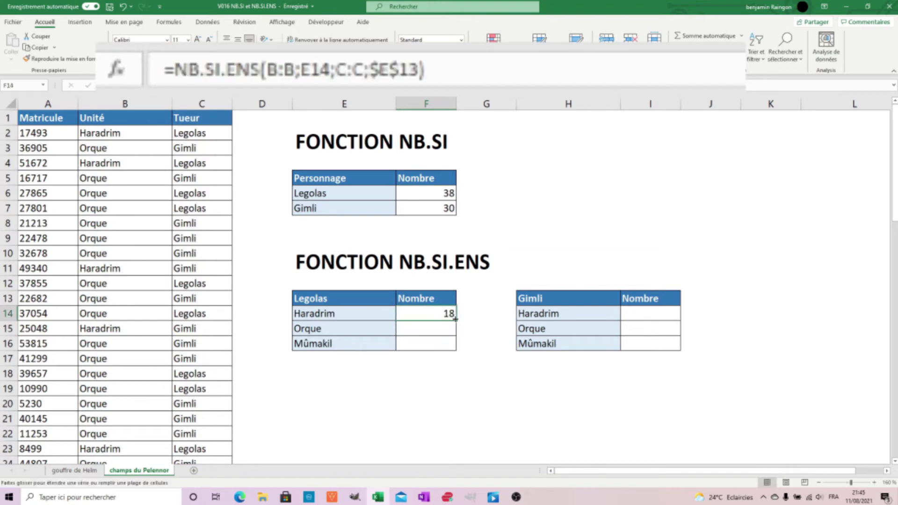
{"action": "double_click", "coordinate": [456, 321]}
Step: Count Gimli's Haradrim kills in I14 with =NB.SI.ENS(C:C;$H$13;B:B;H14), giving the character criterion first with an absolute reference
{"action": "left_click", "coordinate": [645, 307]}
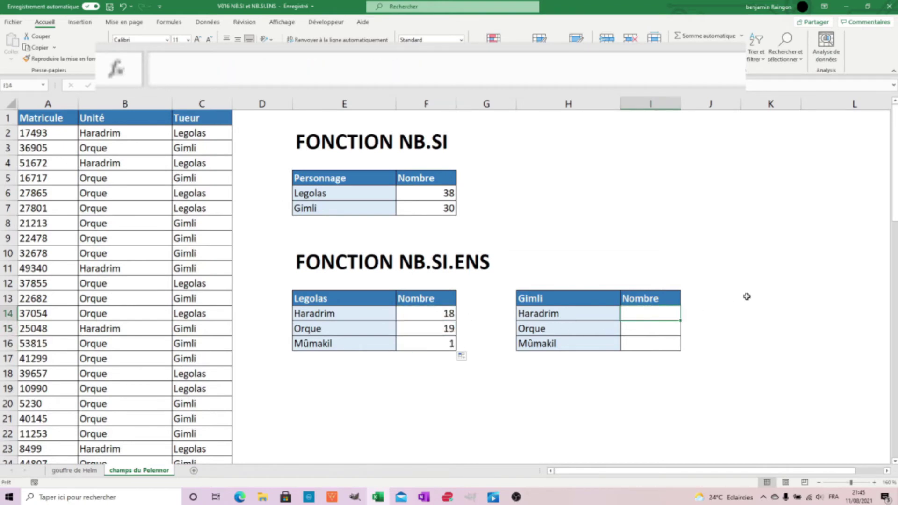
{"action": "type", "text": "=NB.S"}
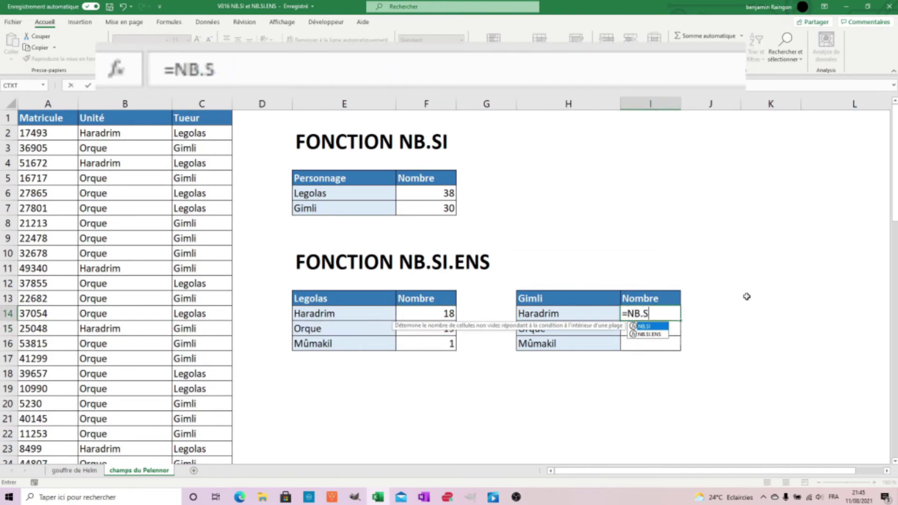
{"action": "type", "text": "I.ENS("}
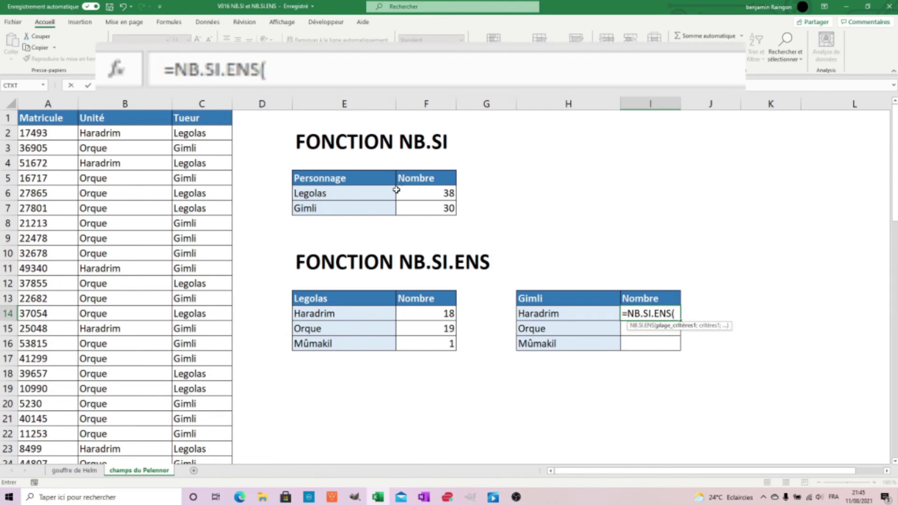
{"action": "left_click", "coordinate": [202, 103]}
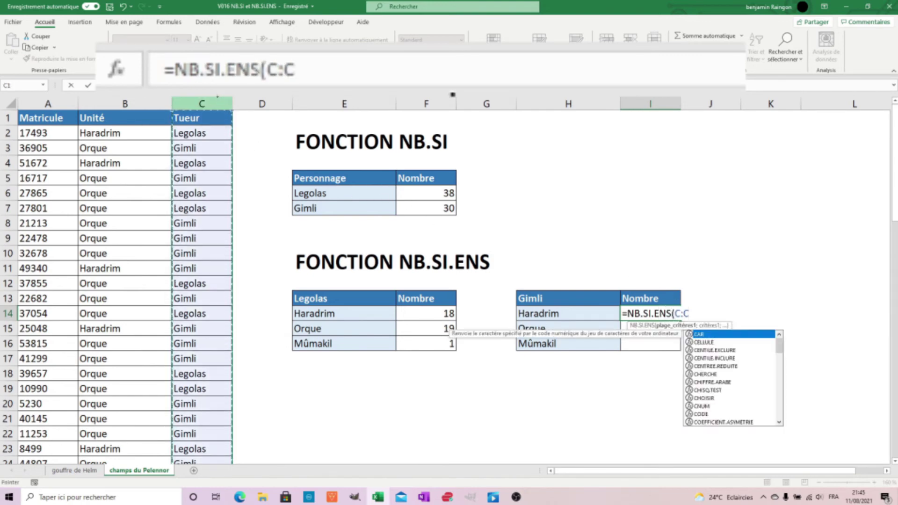
{"action": "type", "text": ";"}
{"action": "left_click", "coordinate": [575, 300]}
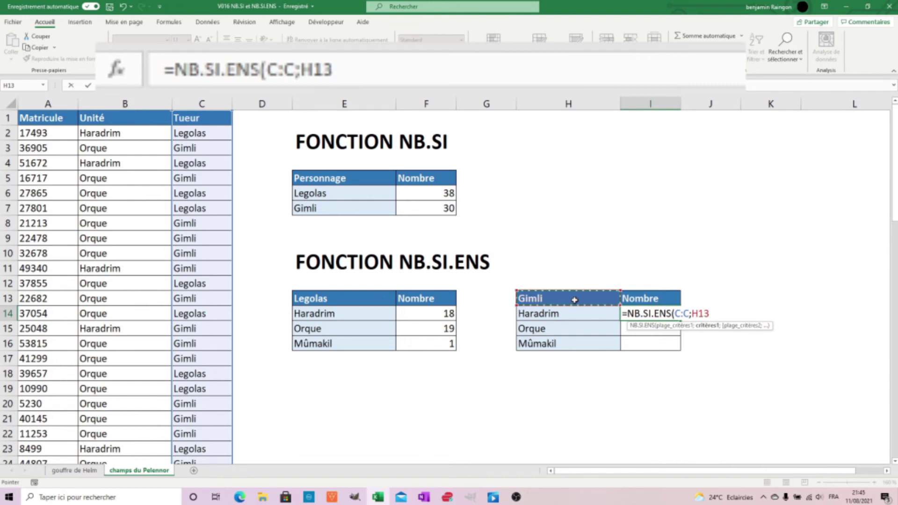
{"action": "key", "text": "F4"}
{"action": "type", "text": ";"}
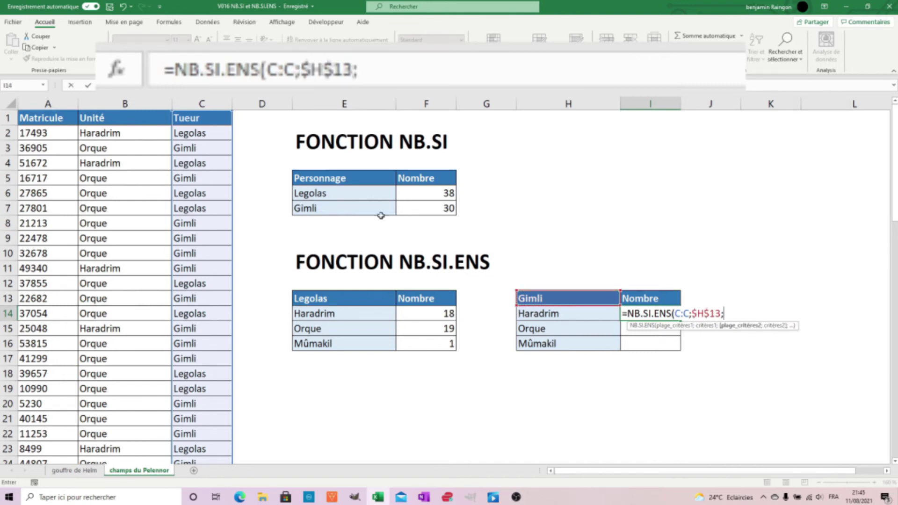
{"action": "left_click", "coordinate": [120, 104]}
{"action": "type", "text": ";"}
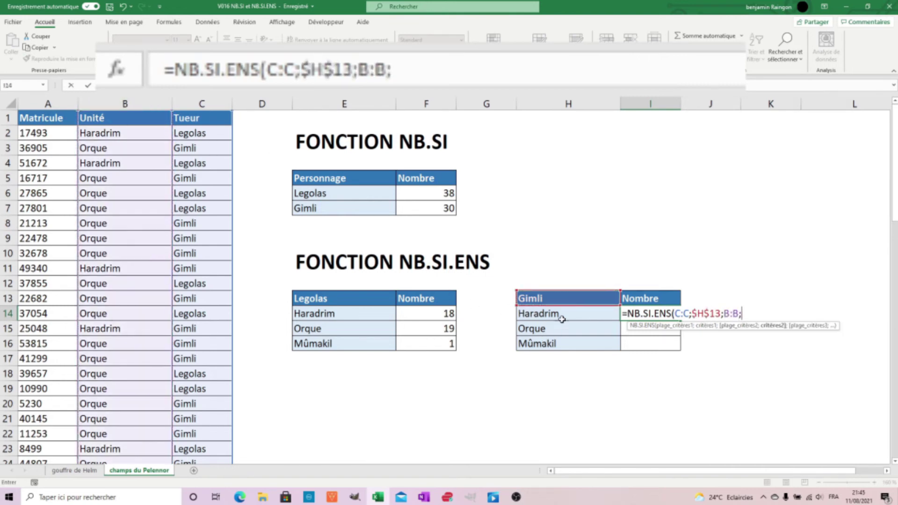
{"action": "left_click", "coordinate": [566, 315]}
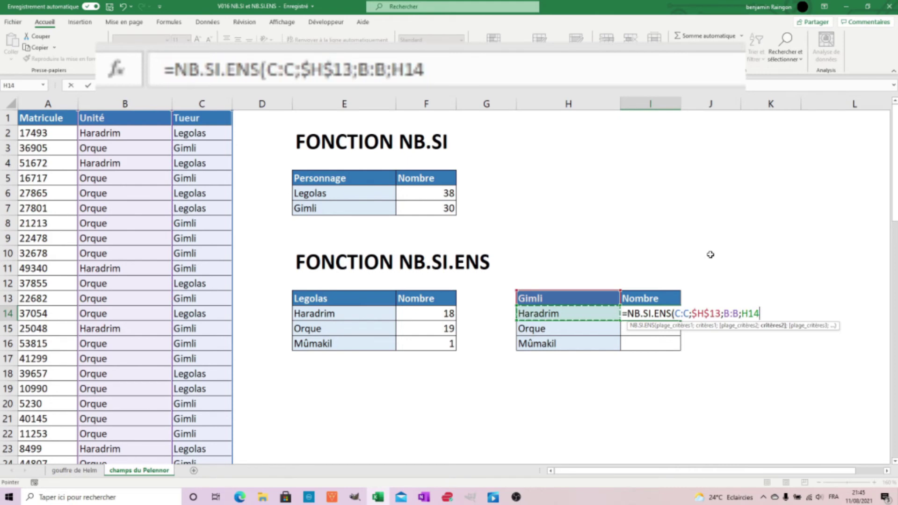
{"action": "type", "text": ")"}
{"action": "key", "text": "Return"}
Step: Fill the NB.SI.ENS formula from I14 down to I16 for Gimli's Orque and Mûmakil rows
{"action": "left_click", "coordinate": [678, 316]}
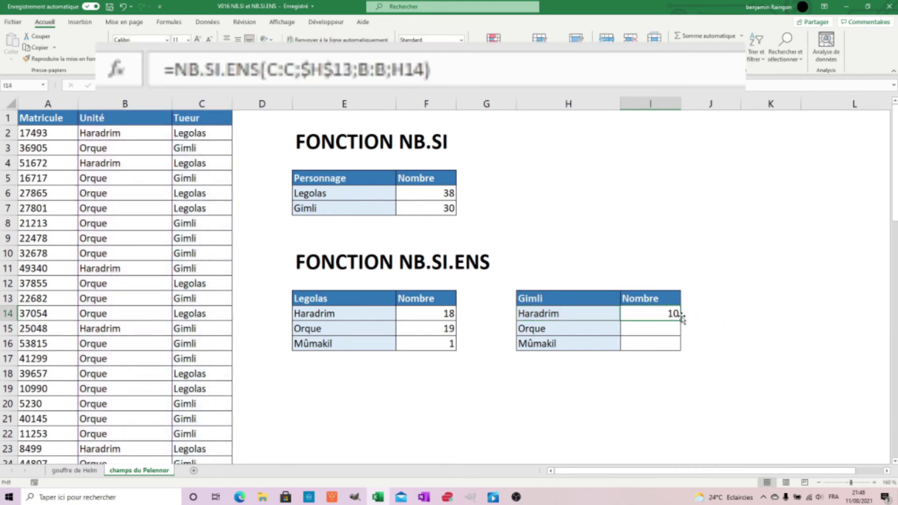
{"action": "left_click_drag", "start_coordinate": [683, 322], "coordinate": [682, 347]}
{"action": "left_click", "coordinate": [777, 359]}
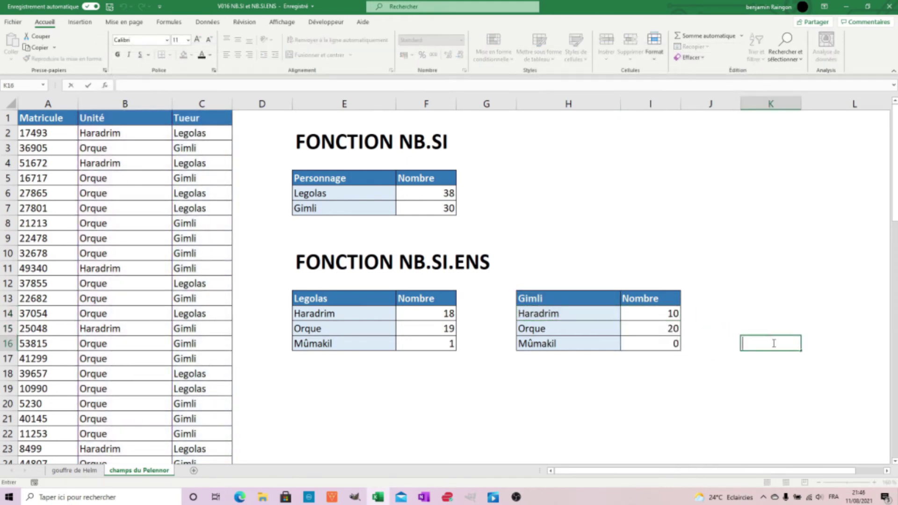